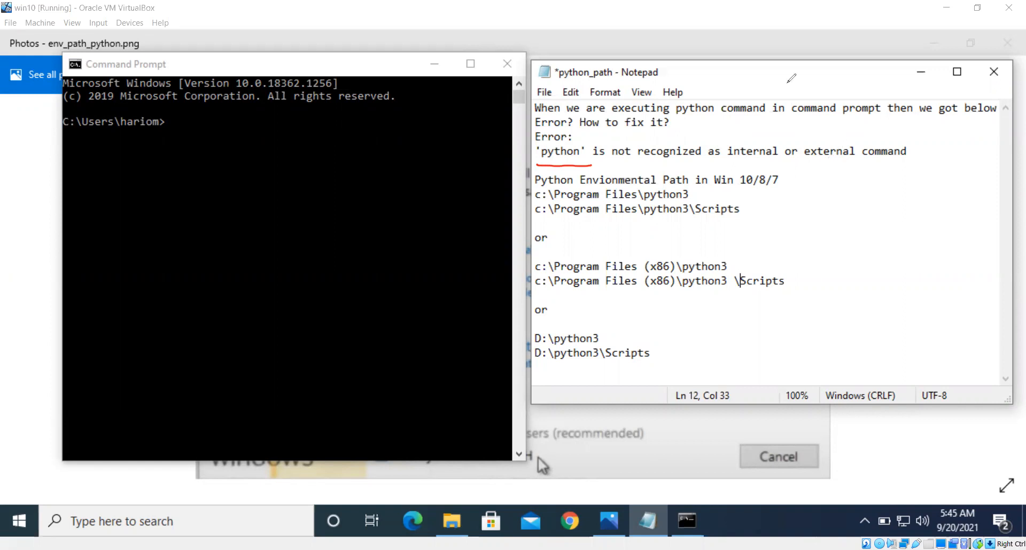
Step: Run the python command in Command Prompt to test whether Windows recognizes it
{"action": "left_click", "coordinate": [266, 149]}
{"action": "type", "text": "python"}
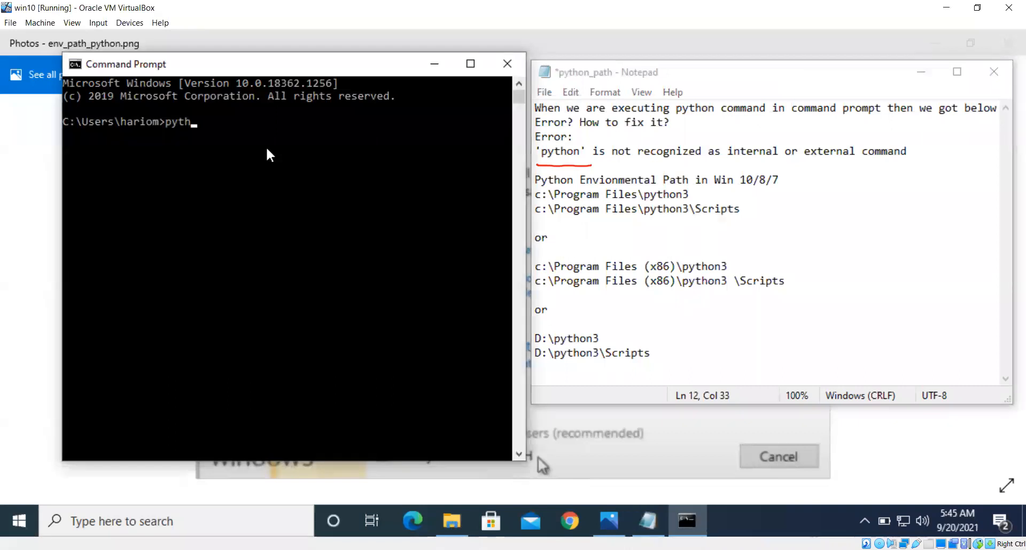
{"action": "key", "text": "Return"}
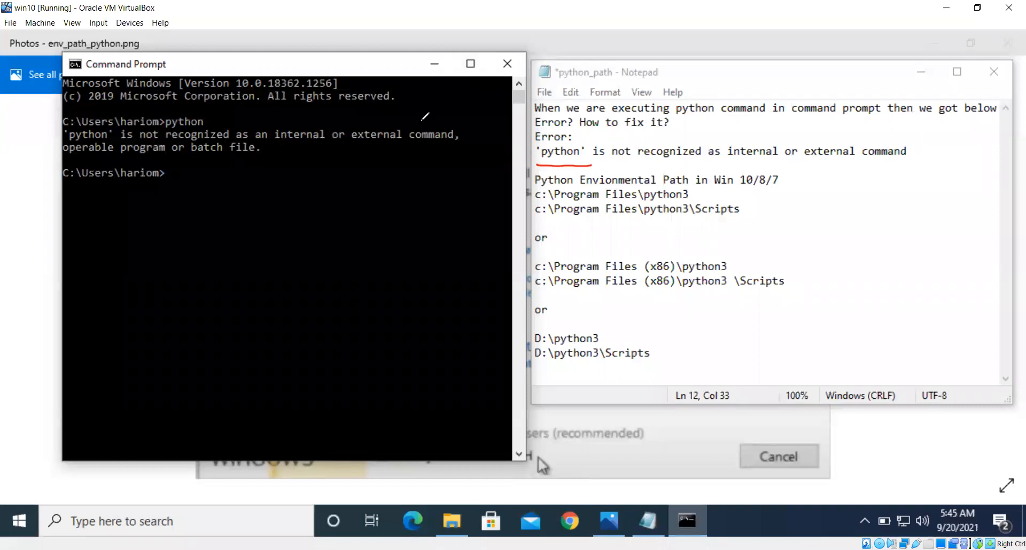
{"action": "left_click_drag", "start_coordinate": [287, 150], "coordinate": [402, 135]}
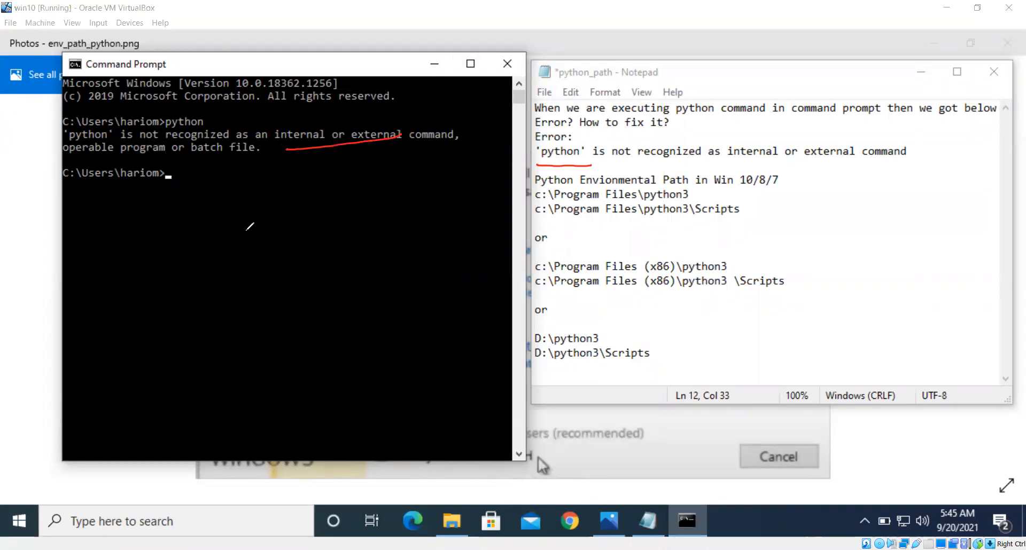
{"action": "mouse_move", "coordinate": [223, 236]}
{"action": "left_mouse_down"}
{"action": "mouse_move", "coordinate": [238, 254]}
{"action": "mouse_move", "coordinate": [471, 140]}
{"action": "left_mouse_up"}
{"action": "mouse_move", "coordinate": [319, 299]}
{"action": "left_mouse_down"}
{"action": "mouse_move", "coordinate": [325, 310]}
{"action": "mouse_move", "coordinate": [383, 251]}
{"action": "mouse_move", "coordinate": [400, 256]}
{"action": "left_mouse_up"}
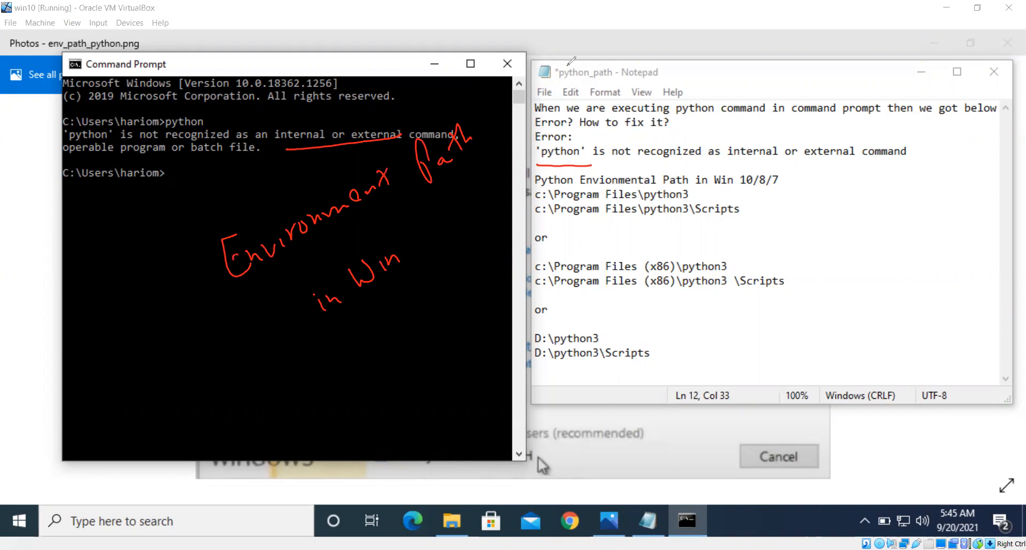
{"action": "left_click", "coordinate": [873, 24]}
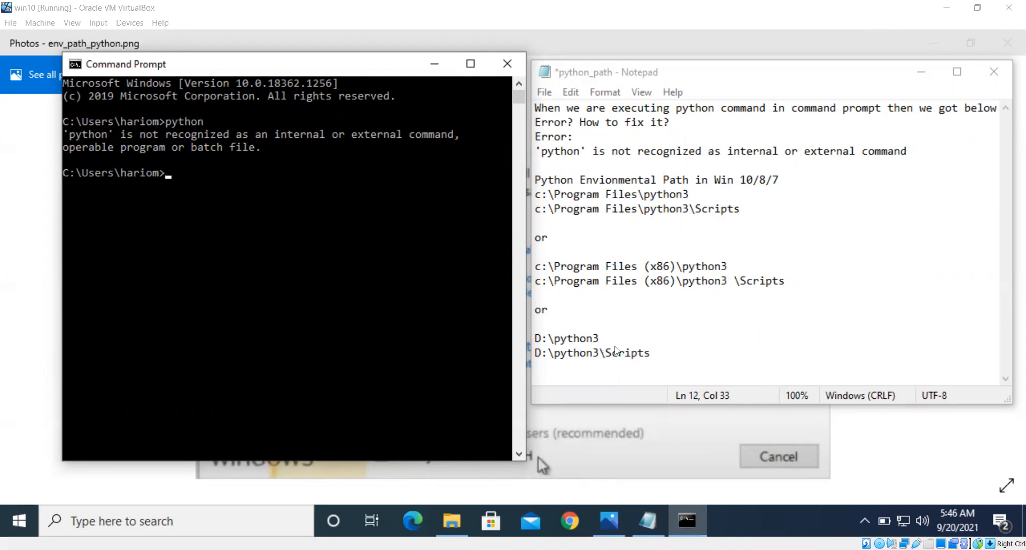
Step: Show the Python 3.8.4 installer picture and mark its Add Python 3.8 to PATH option
{"action": "left_click", "coordinate": [645, 436]}
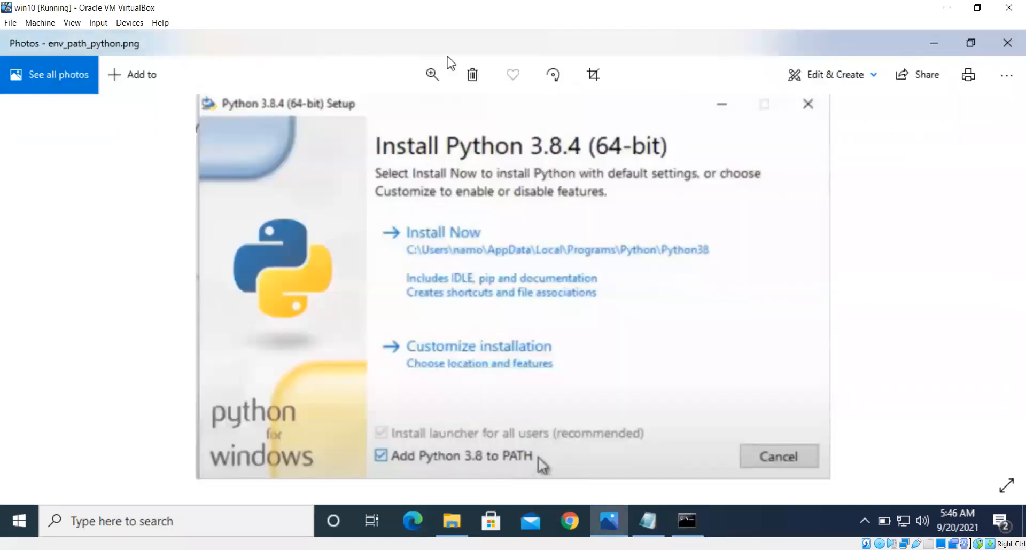
{"action": "left_click_drag", "start_coordinate": [398, 426], "coordinate": [386, 425]}
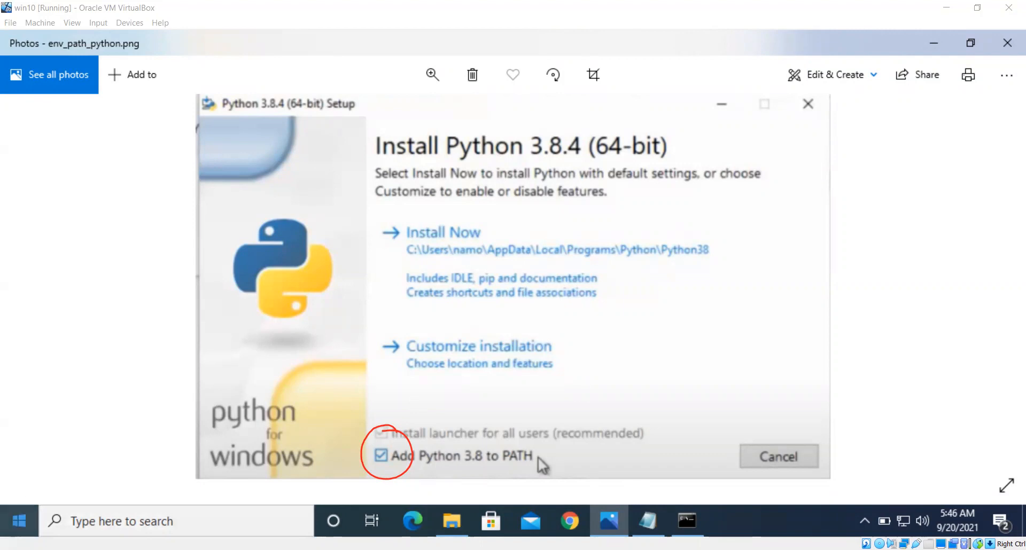
Step: Search Windows for python and open the Python 3.9 (64-bit) console
{"action": "left_click", "coordinate": [19, 521]}
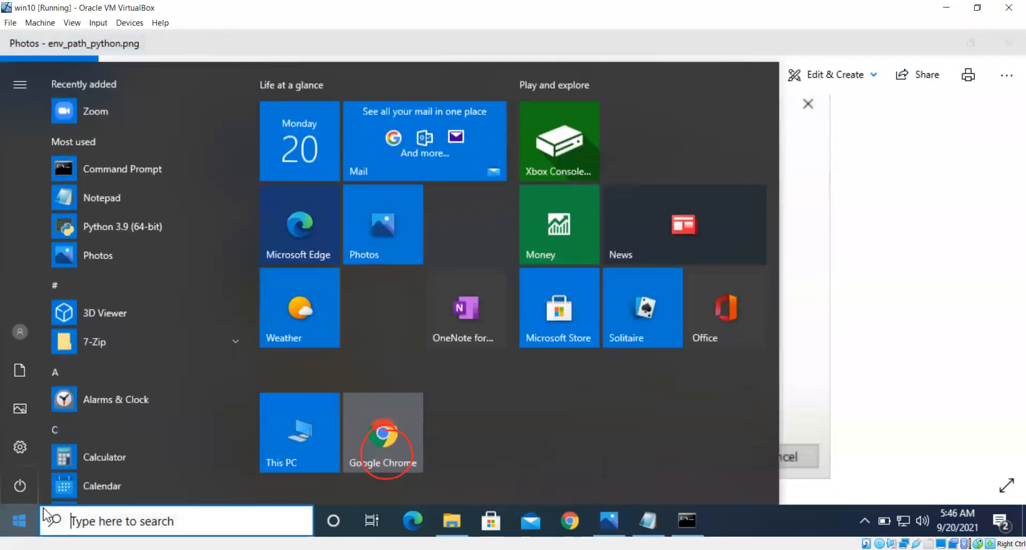
{"action": "type", "text": "py"}
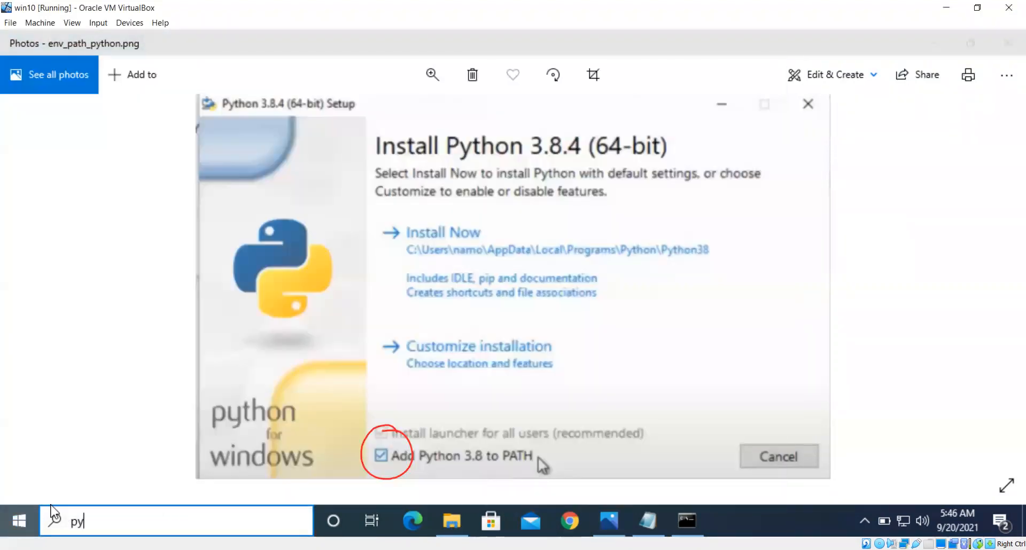
{"action": "type", "text": "thon"}
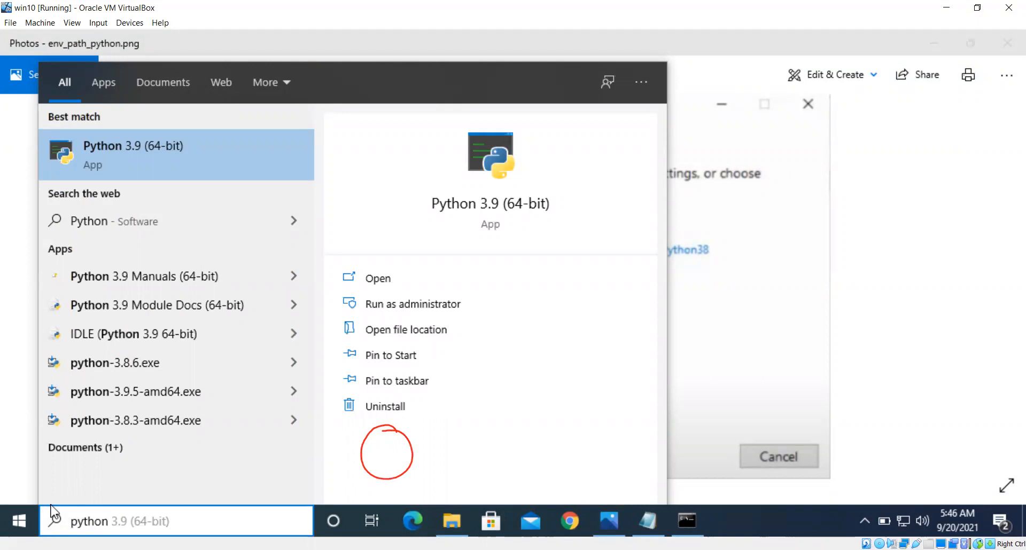
{"action": "left_click", "coordinate": [115, 160]}
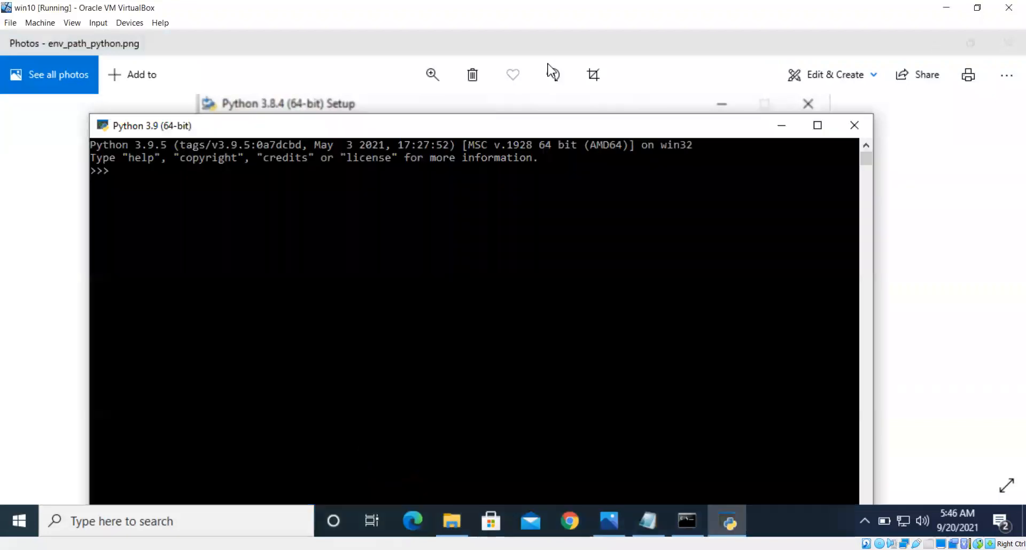
Step: Import os in the Python console and query the current working directory with os.getcwd()
{"action": "left_click", "coordinate": [372, 186]}
{"action": "type", "text": "import os"}
{"action": "key", "text": "Return"}
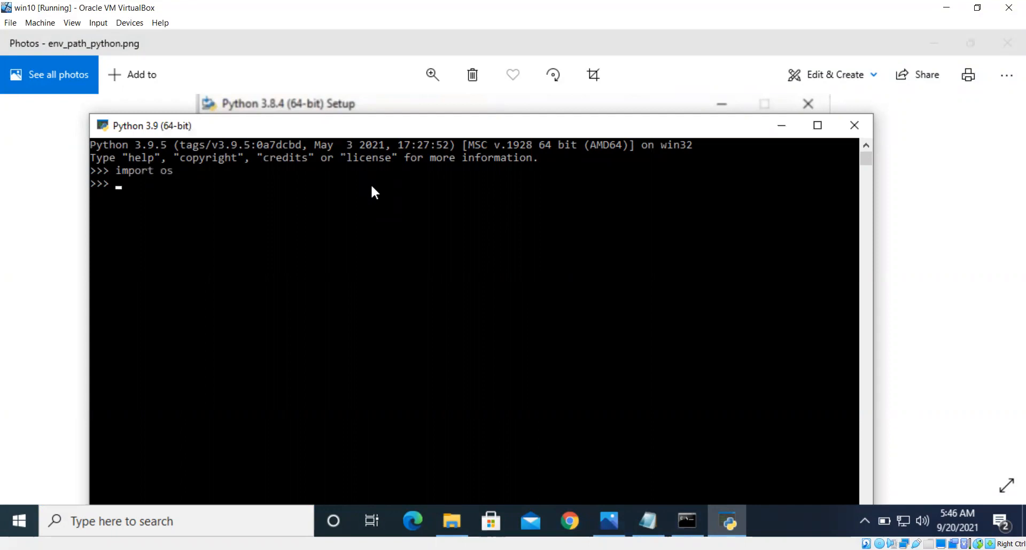
{"action": "type", "text": "os.getcwd()"}
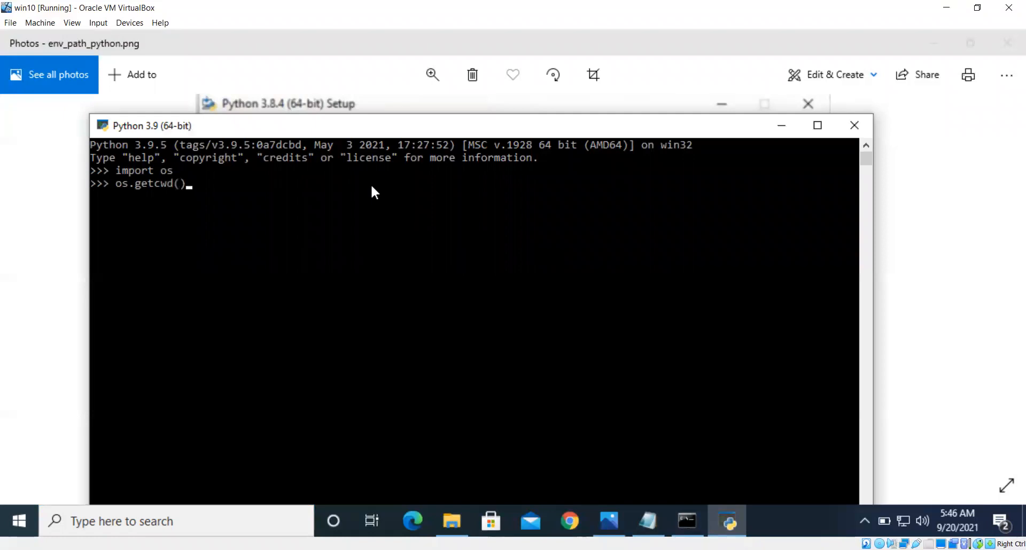
{"action": "key", "text": "Return"}
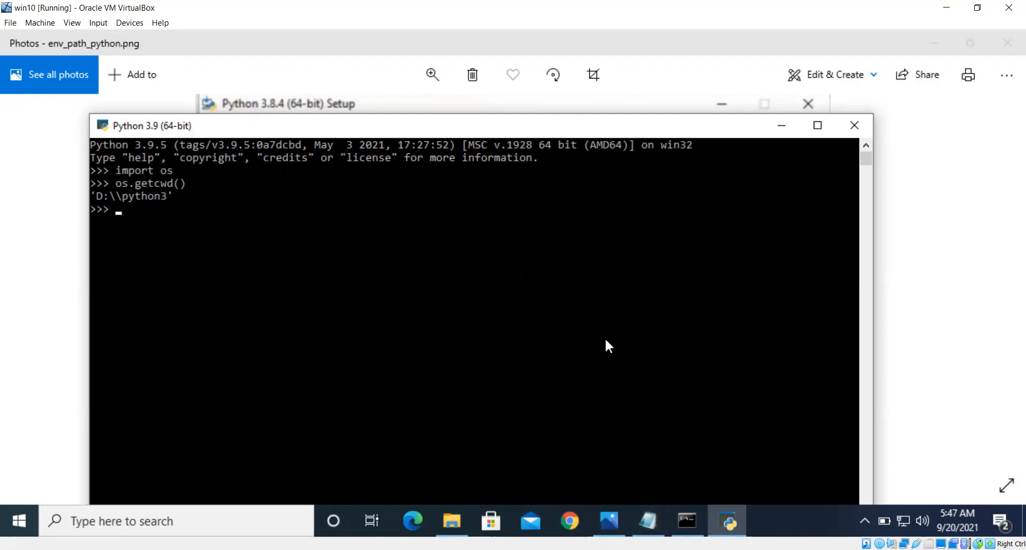
Step: In the python_path notes, remove the space before \Scripts in the c:\Program Files (x86)\python3 path
{"action": "left_click", "coordinate": [647, 521]}
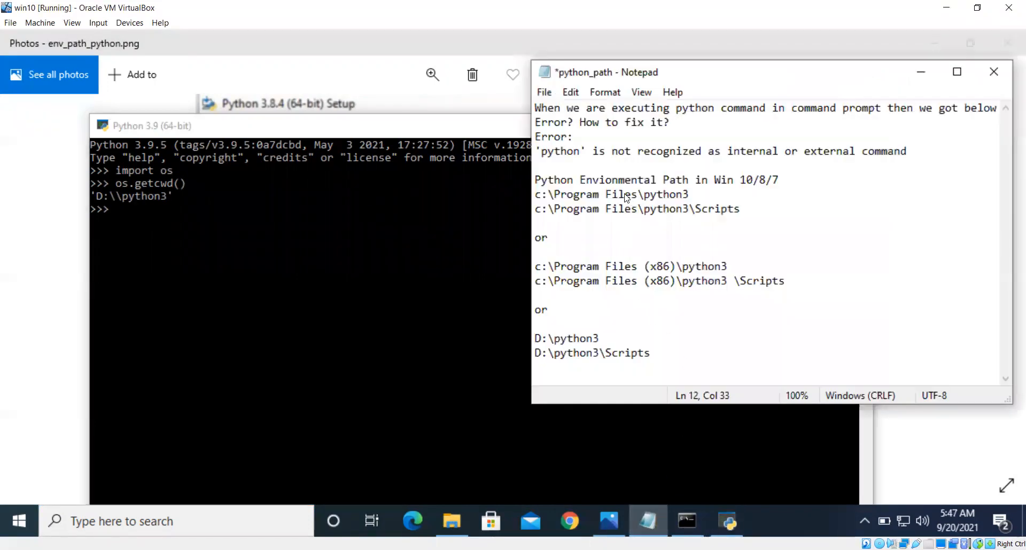
{"action": "left_click_drag", "start_coordinate": [694, 195], "coordinate": [541, 199]}
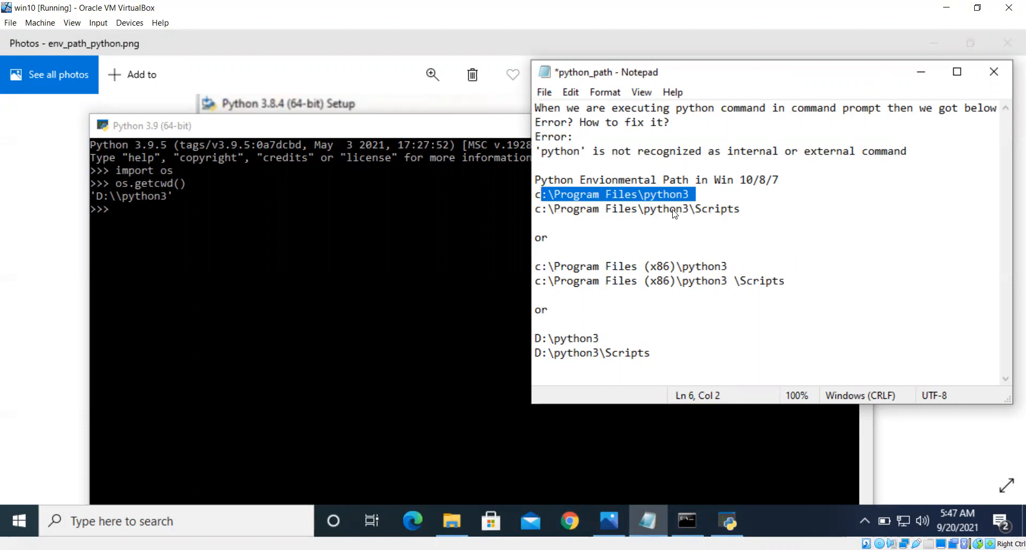
{"action": "double_click", "coordinate": [721, 213]}
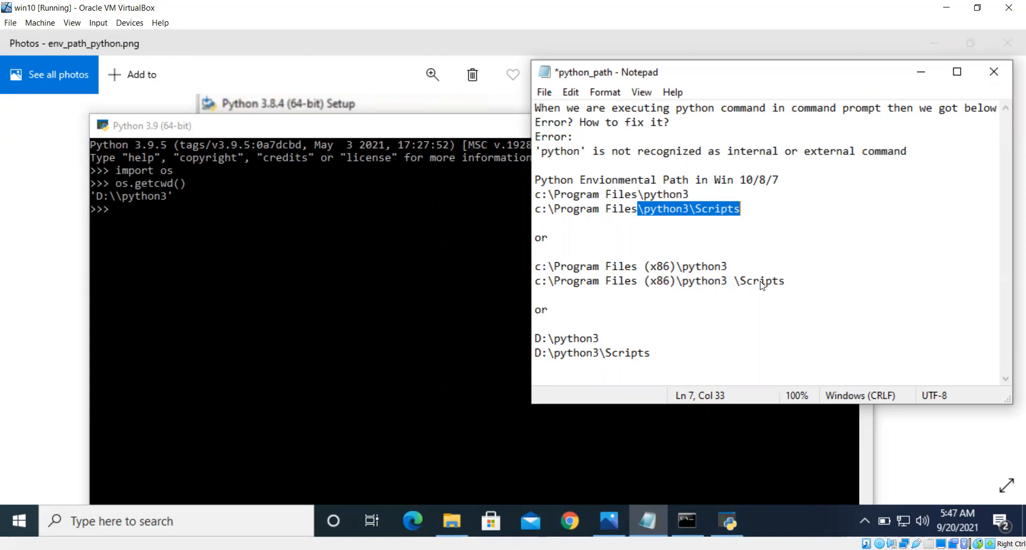
{"action": "left_click", "coordinate": [735, 285]}
{"action": "key", "text": "BackSpace"}
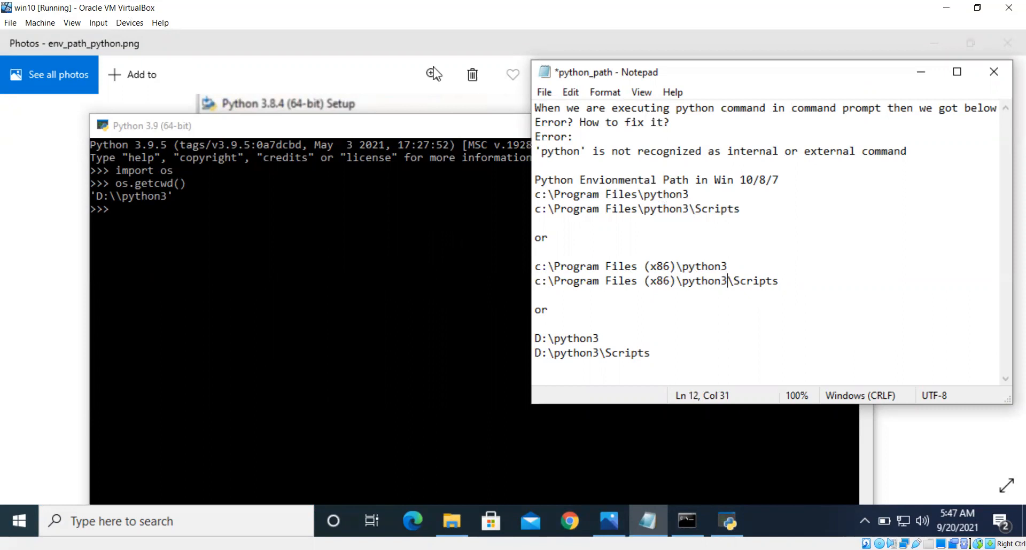
Step: Import sys in the Python console and list its search locations with sys.path, returning to the Notepad notes
{"action": "left_click", "coordinate": [401, 215]}
{"action": "type", "text": "impo"}
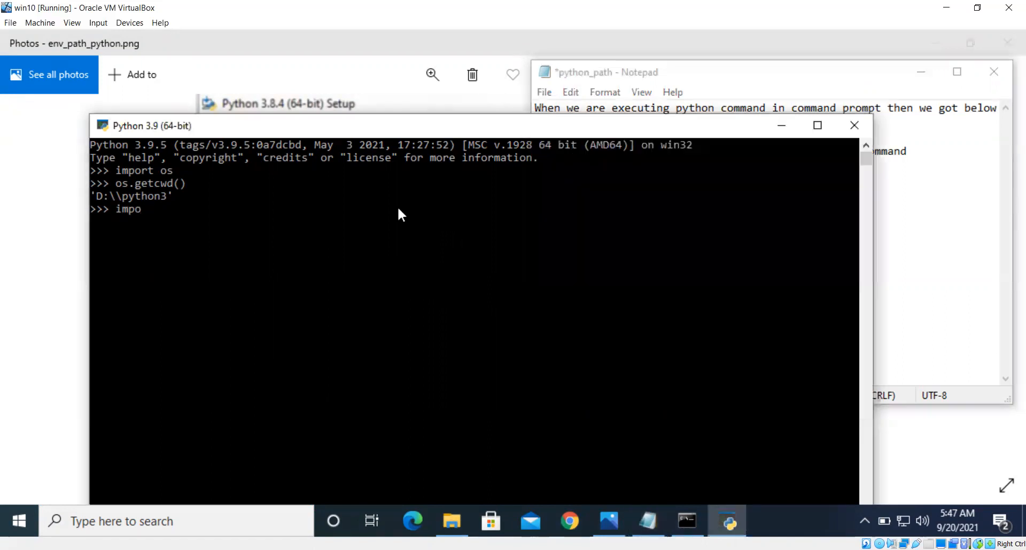
{"action": "type", "text": "rt sys"}
{"action": "key", "text": "Return"}
{"action": "type", "text": "sys.path"}
{"action": "key", "text": "Return"}
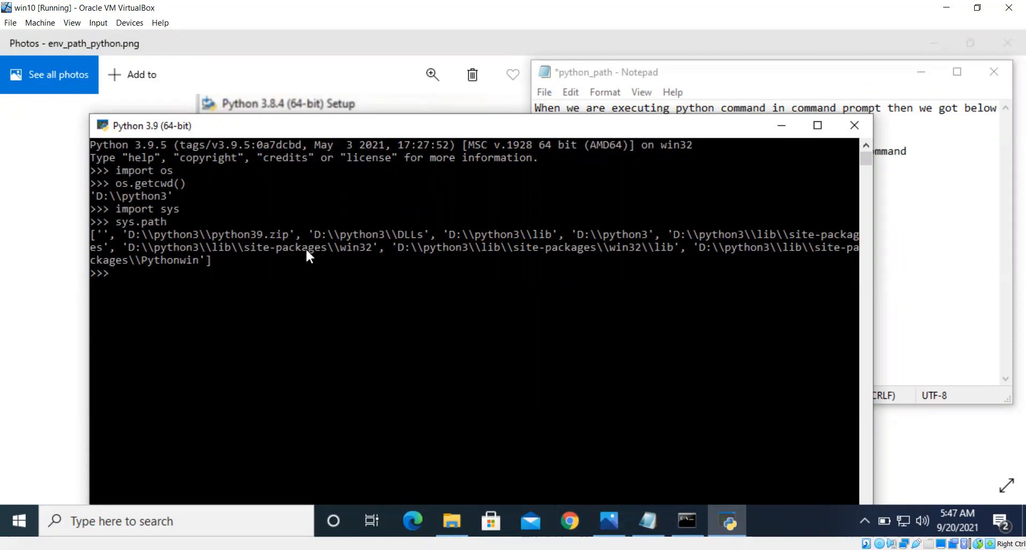
{"action": "left_click", "coordinate": [909, 300]}
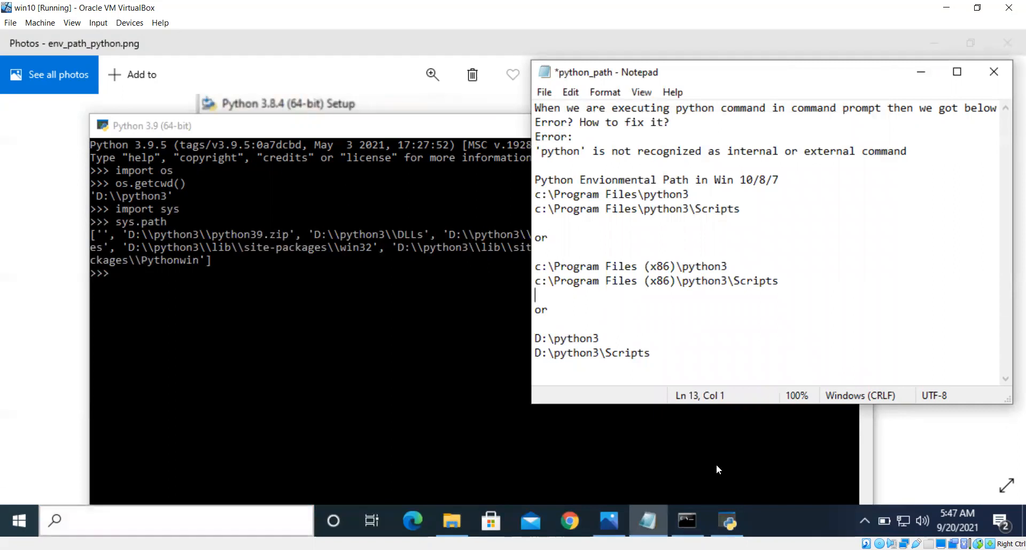
Step: Find This PC through Windows search and open Environment Variables from its advanced system settings
{"action": "left_click", "coordinate": [19, 523]}
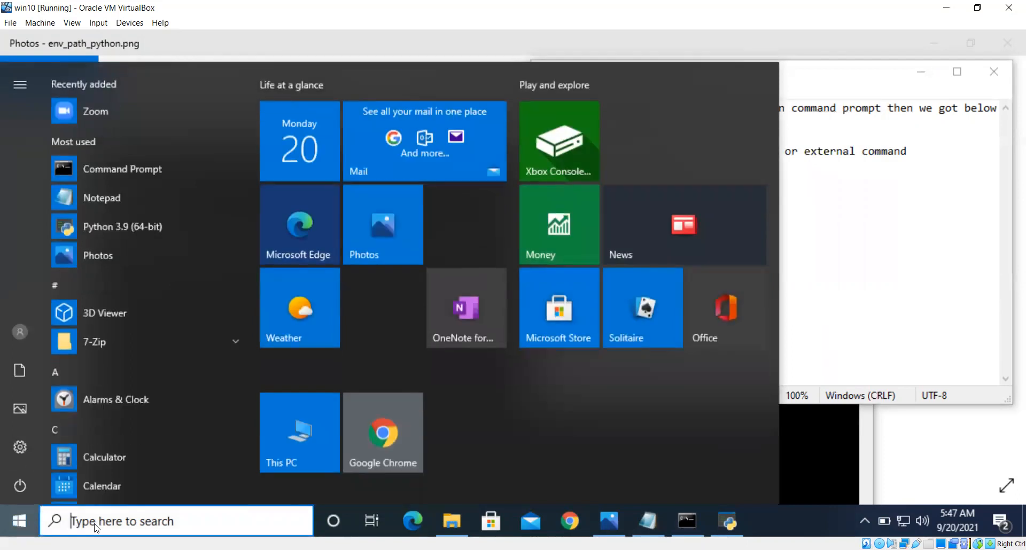
{"action": "type", "text": "my pc"}
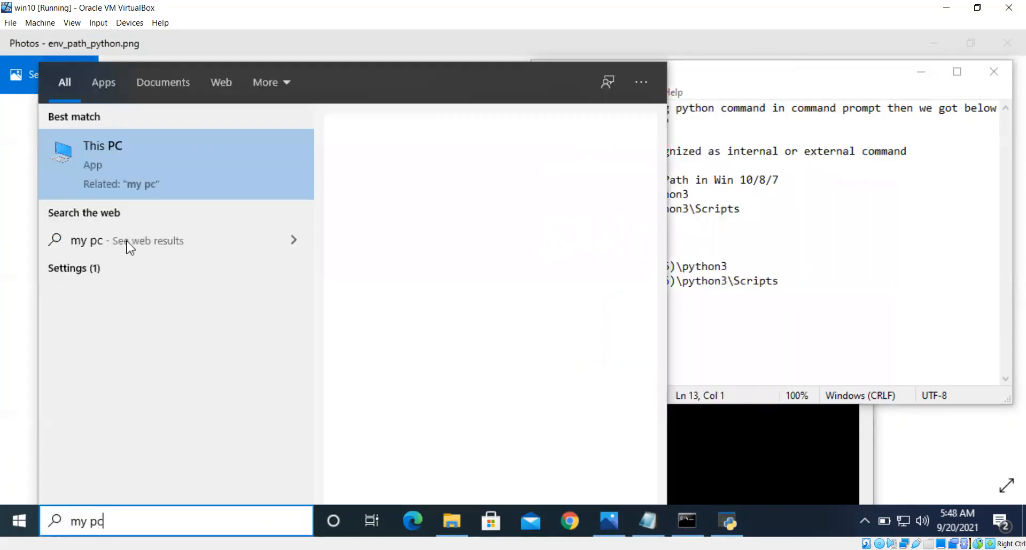
{"action": "right_click", "coordinate": [118, 141]}
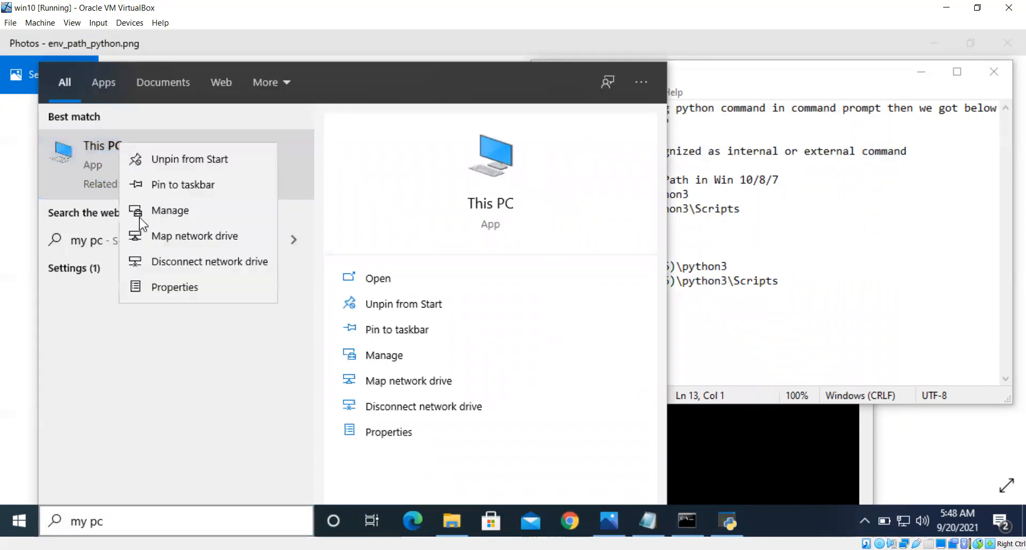
{"action": "left_click", "coordinate": [175, 288]}
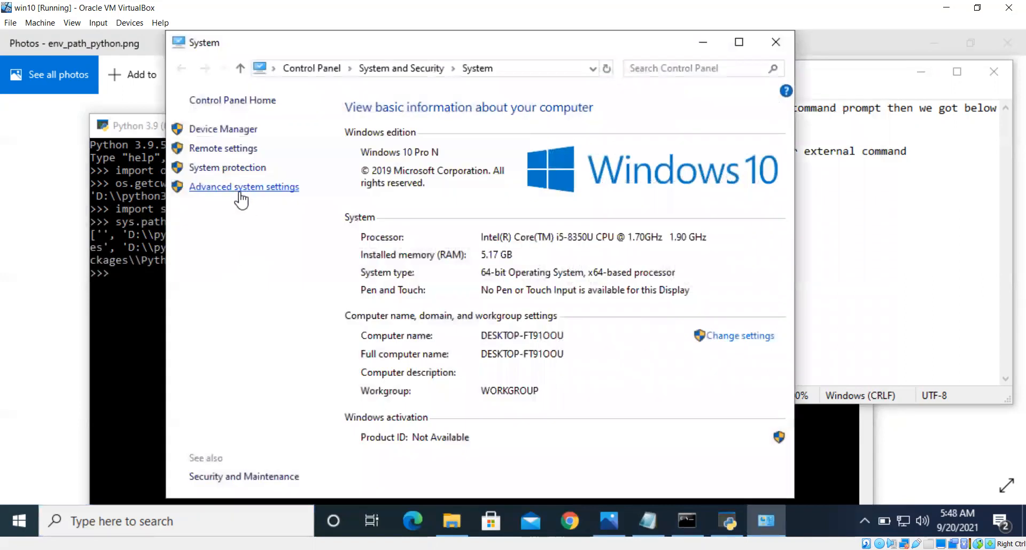
{"action": "left_click", "coordinate": [256, 187]}
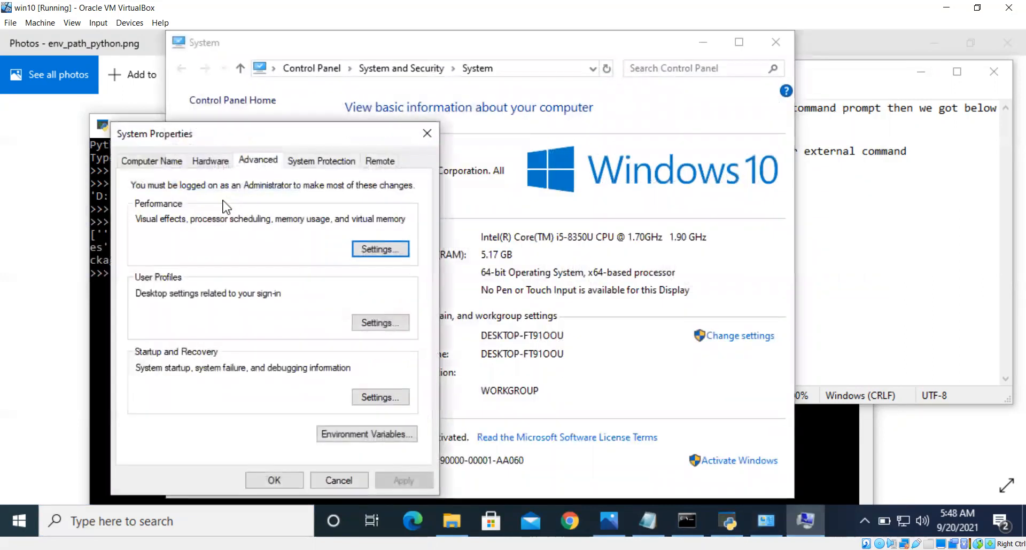
{"action": "left_click", "coordinate": [354, 437]}
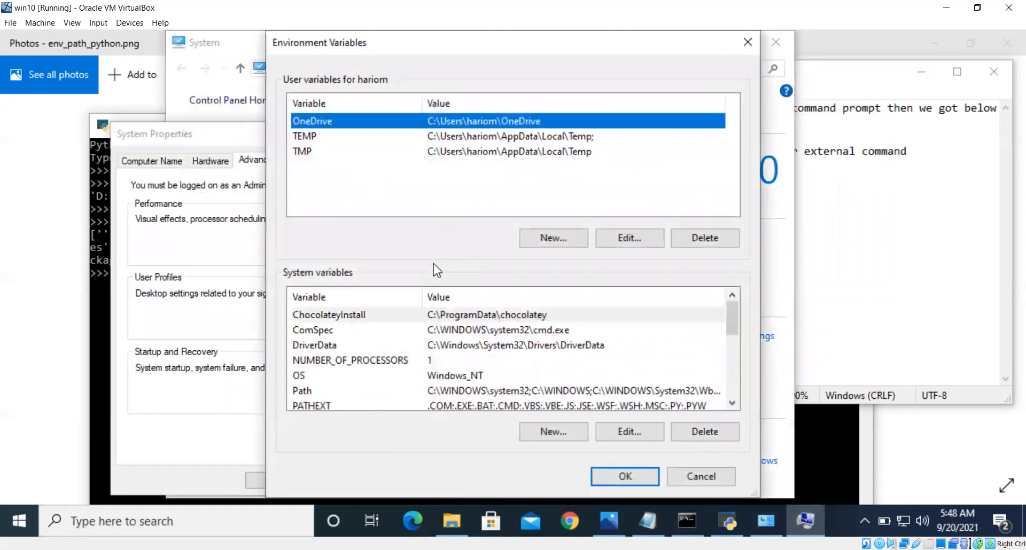
Step: Open the Path entry under System variables for editing
{"action": "left_click", "coordinate": [309, 392]}
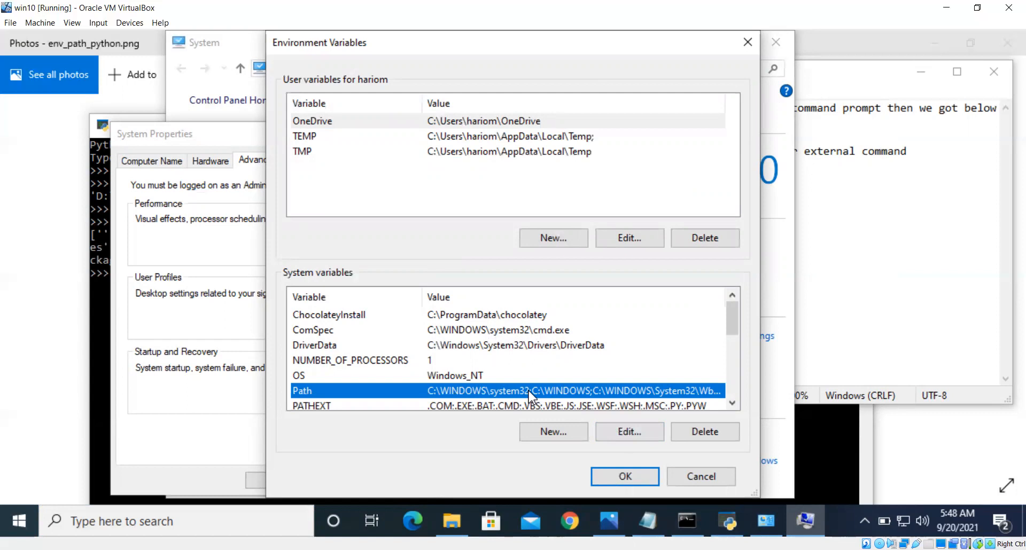
{"action": "key", "text": "ctrl+shift+3"}
{"action": "left_click_drag", "start_coordinate": [323, 366], "coordinate": [309, 384]}
{"action": "left_click_drag", "start_coordinate": [332, 369], "coordinate": [348, 366]}
{"action": "left_click_drag", "start_coordinate": [351, 357], "coordinate": [368, 357]}
{"action": "left_click_drag", "start_coordinate": [380, 326], "coordinate": [374, 350]}
{"action": "left_click_drag", "start_coordinate": [369, 338], "coordinate": [398, 336]}
{"action": "left_click_drag", "start_coordinate": [404, 299], "coordinate": [416, 323]}
{"action": "left_click_drag", "start_coordinate": [409, 320], "coordinate": [420, 310]}
{"action": "mouse_move", "coordinate": [649, 412]}
{"action": "left_mouse_down"}
{"action": "mouse_move", "coordinate": [604, 424]}
{"action": "mouse_move", "coordinate": [647, 408]}
{"action": "left_mouse_up"}
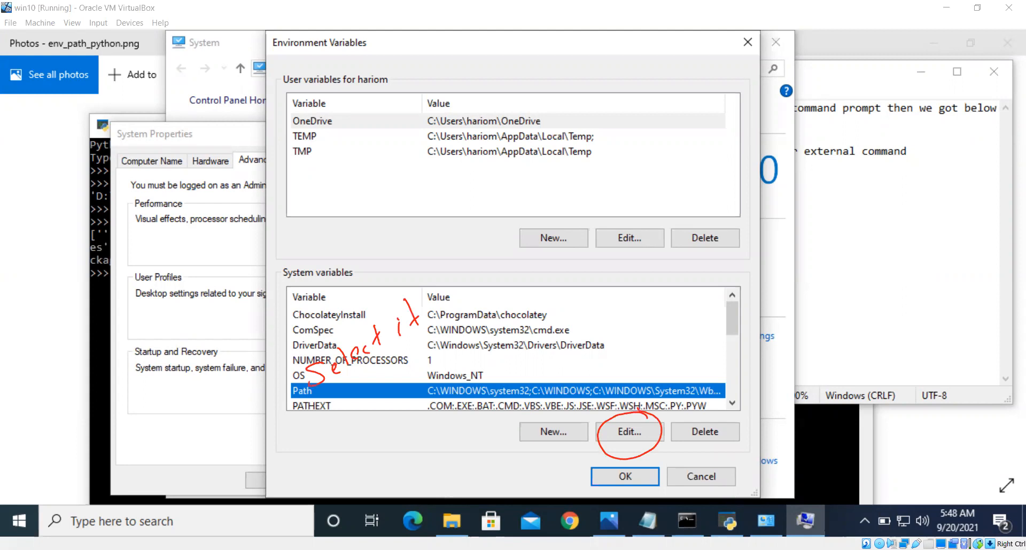
{"action": "left_click", "coordinate": [625, 432]}
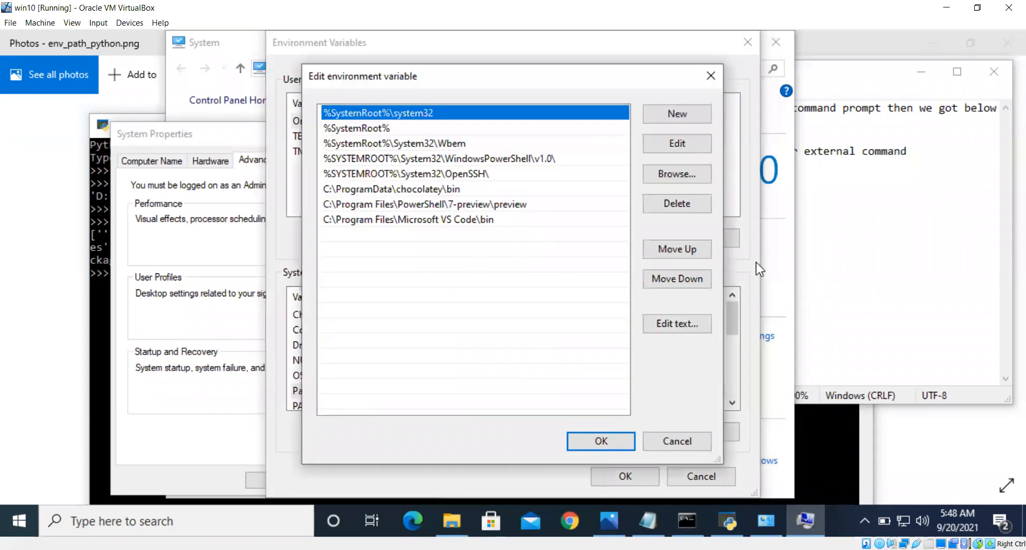
Step: Copy D:\python3 from the Notepad notes and add it as a new entry in the system Path variable
{"action": "left_click", "coordinate": [684, 119]}
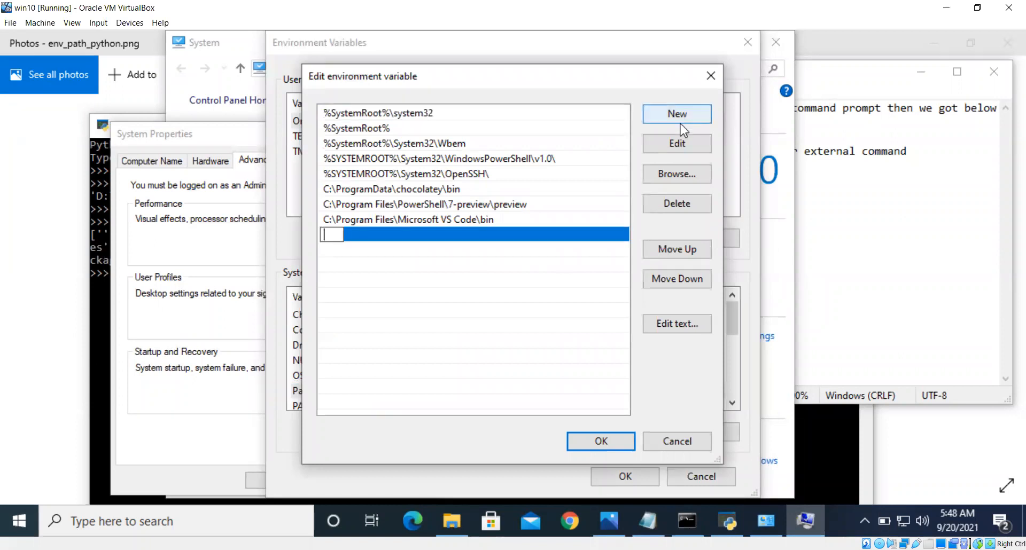
{"action": "left_click", "coordinate": [855, 288]}
{"action": "left_click_drag", "start_coordinate": [535, 344], "coordinate": [598, 342]}
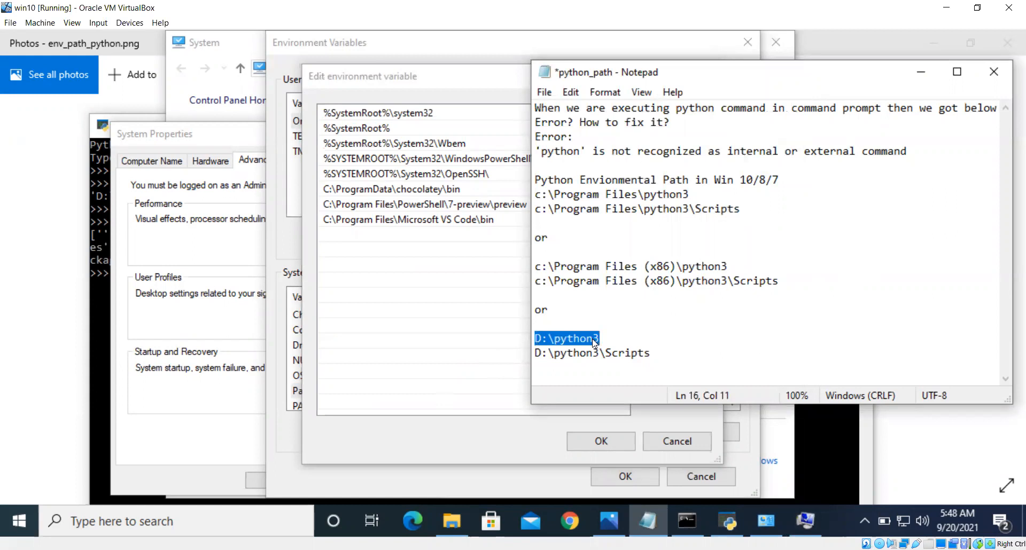
{"action": "left_click", "coordinate": [393, 243]}
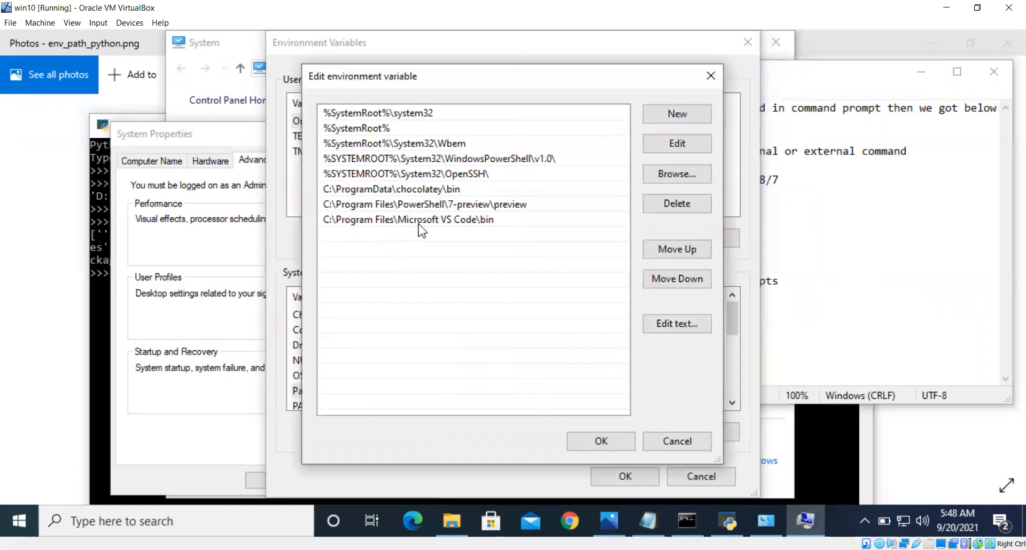
{"action": "left_click", "coordinate": [663, 120]}
{"action": "type", "text": "D:\\python3"}
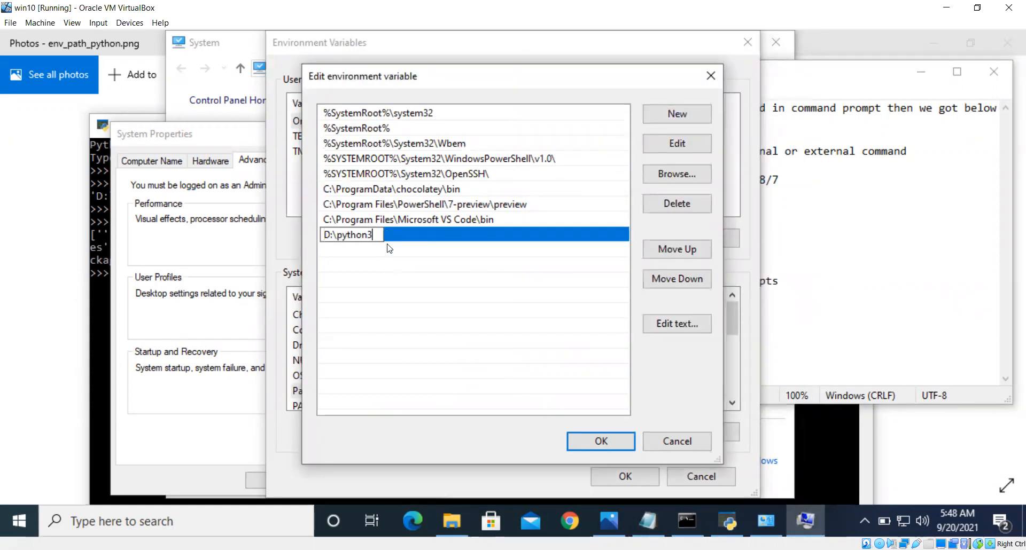
{"action": "left_click", "coordinate": [410, 260]}
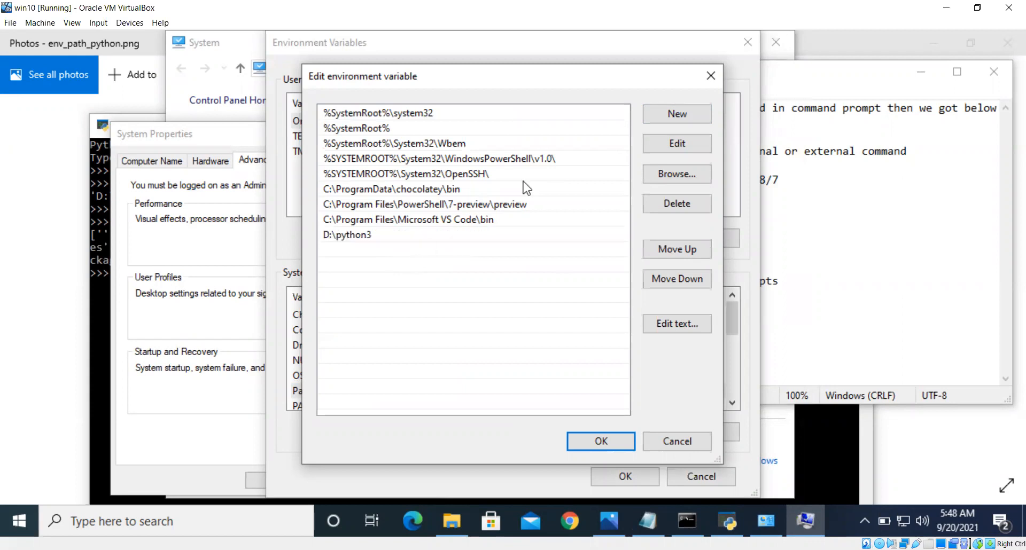
Step: Copy D:\python3\Scripts from the Notepad notes and add it as a new entry in the system Path variable
{"action": "left_click", "coordinate": [676, 118]}
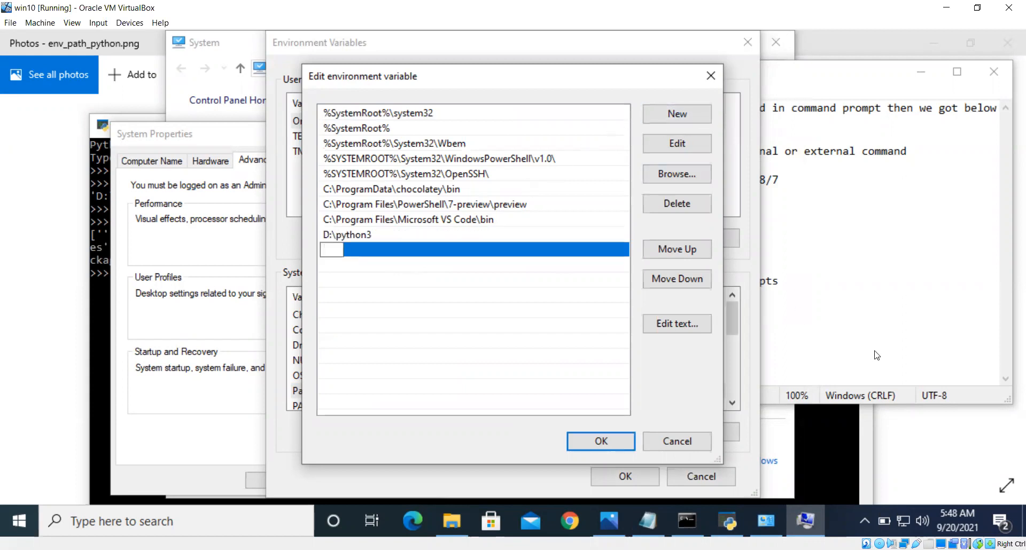
{"action": "left_click", "coordinate": [876, 352]}
{"action": "left_click_drag", "start_coordinate": [592, 354], "coordinate": [657, 354]}
{"action": "key", "text": "ctrl+c"}
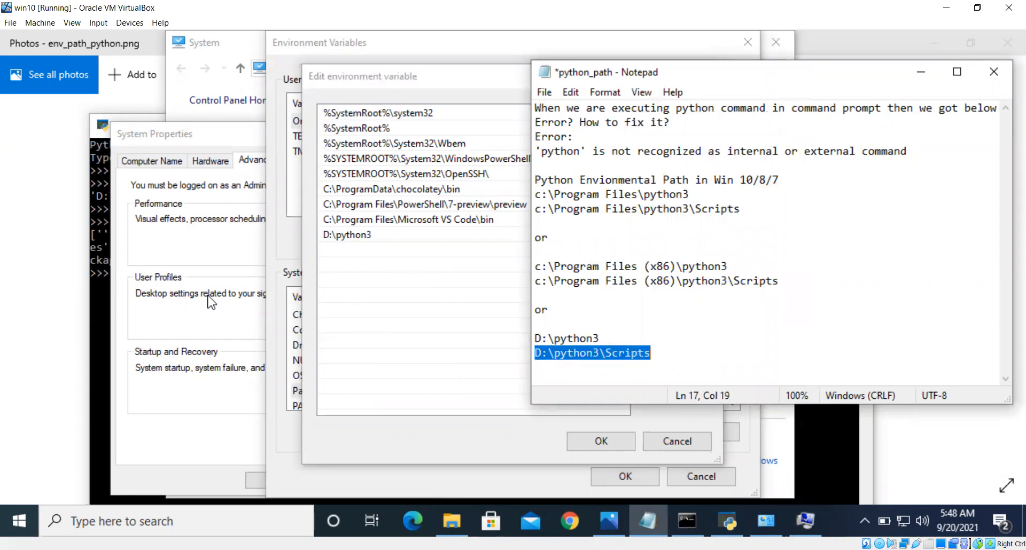
{"action": "left_click", "coordinate": [355, 260]}
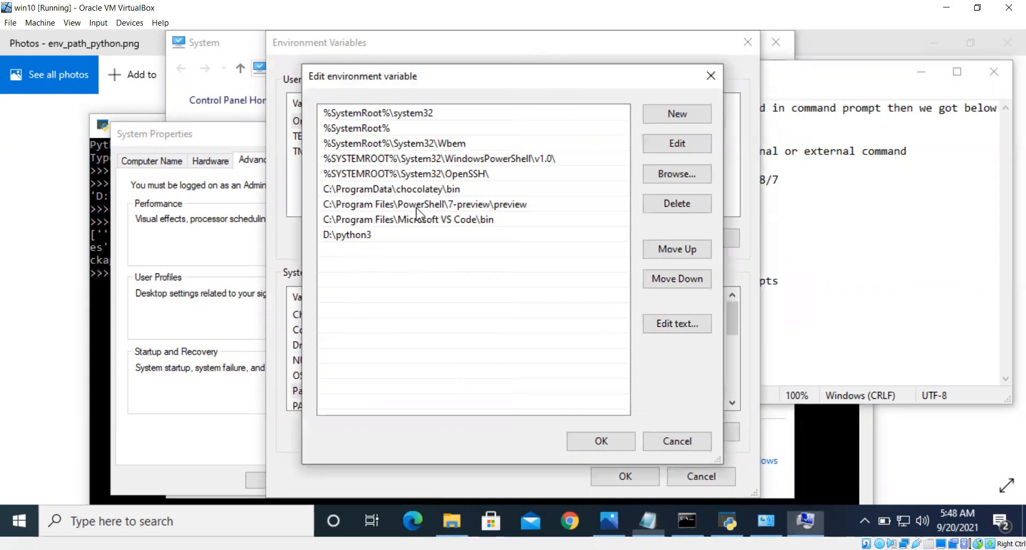
{"action": "left_click", "coordinate": [675, 113]}
{"action": "key", "text": "ctrl+v"}
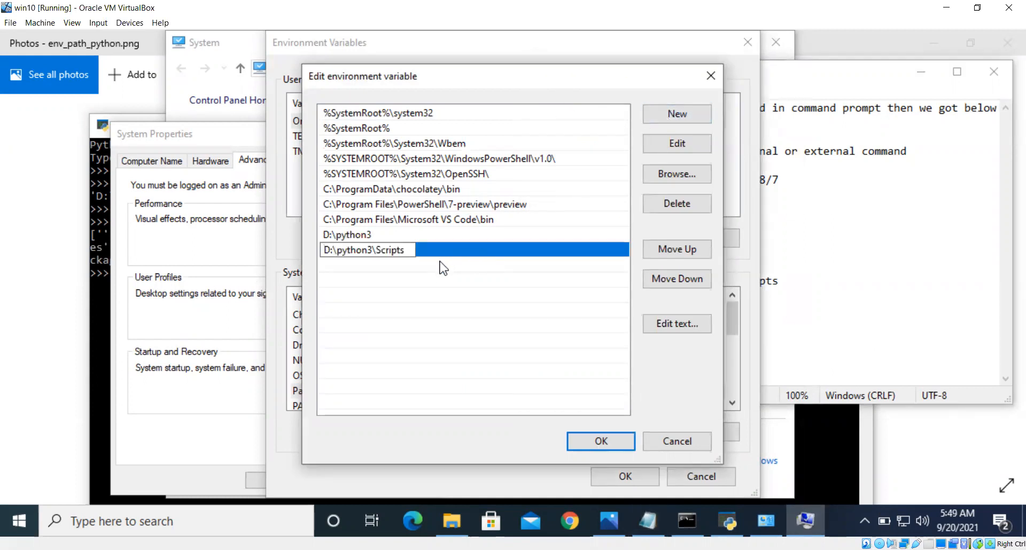
{"action": "left_click", "coordinate": [435, 298]}
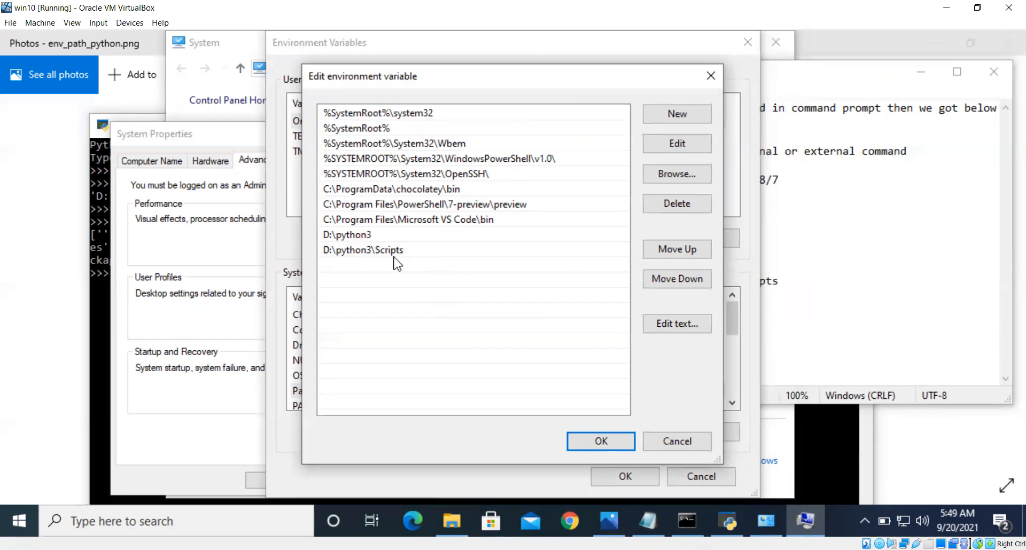
Step: Browse to the python3 folder on drive D: in File Explorer to check for its Scripts subfolder, and close the window
{"action": "left_click", "coordinate": [18, 522]}
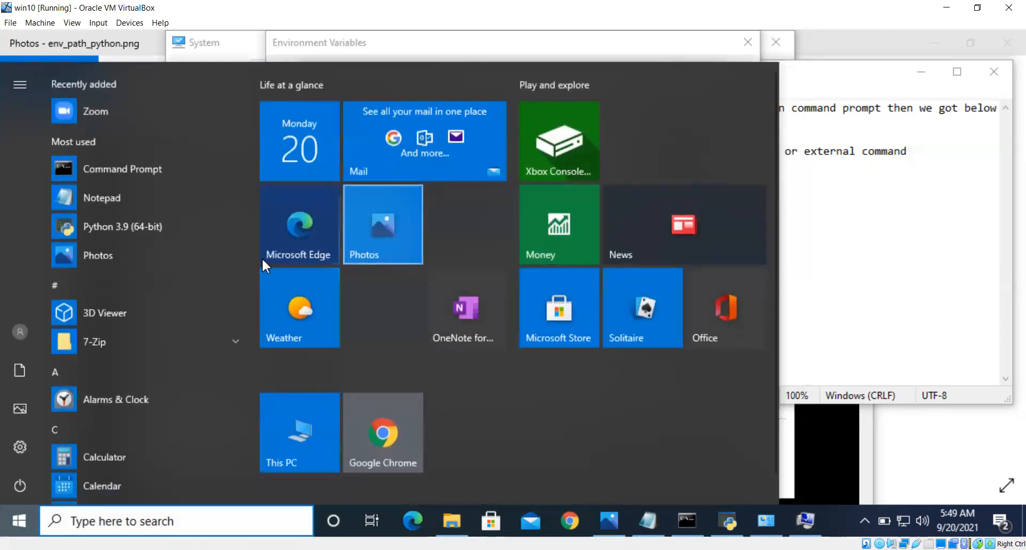
{"action": "left_click", "coordinate": [308, 420]}
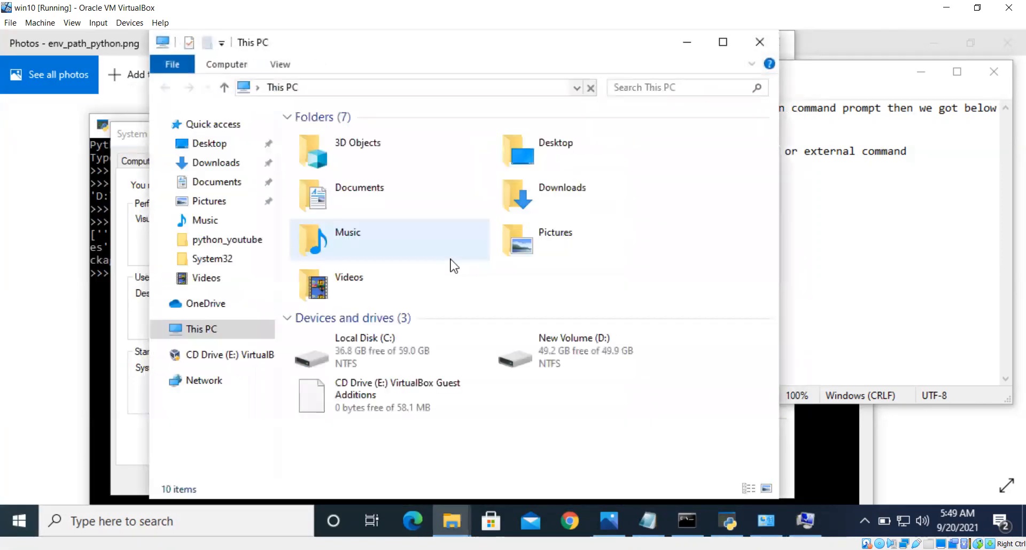
{"action": "double_click", "coordinate": [543, 349]}
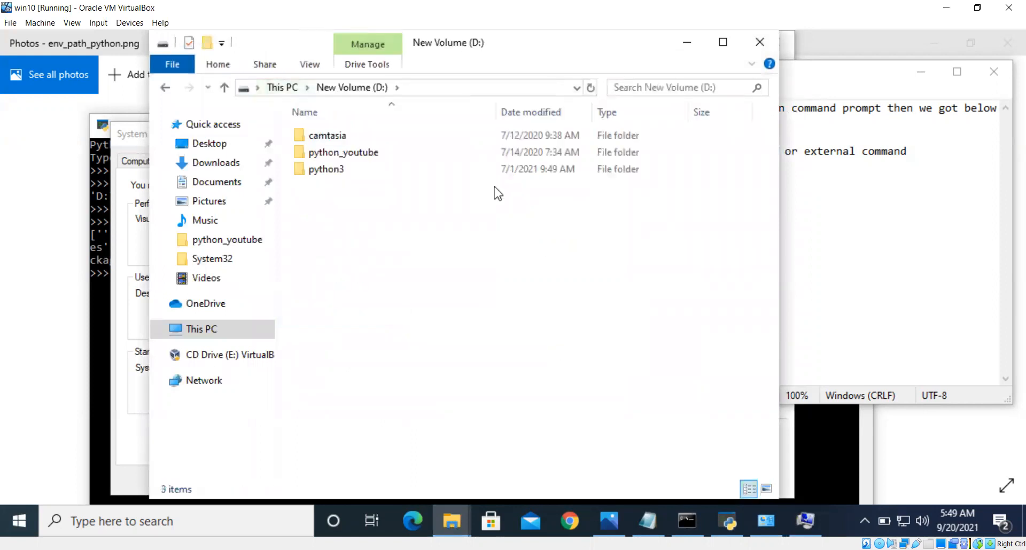
{"action": "double_click", "coordinate": [347, 172]}
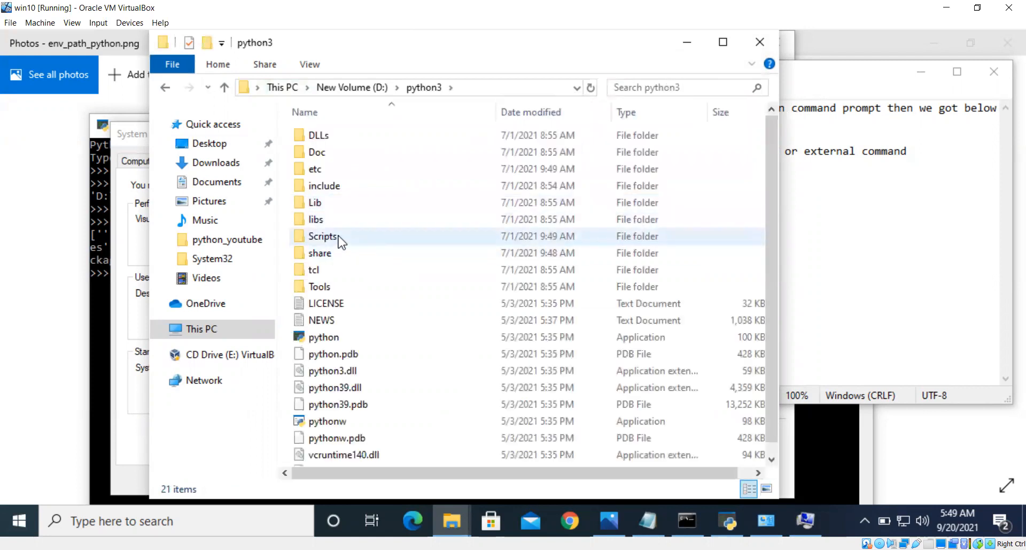
{"action": "left_click_drag", "start_coordinate": [334, 50], "coordinate": [343, 113]}
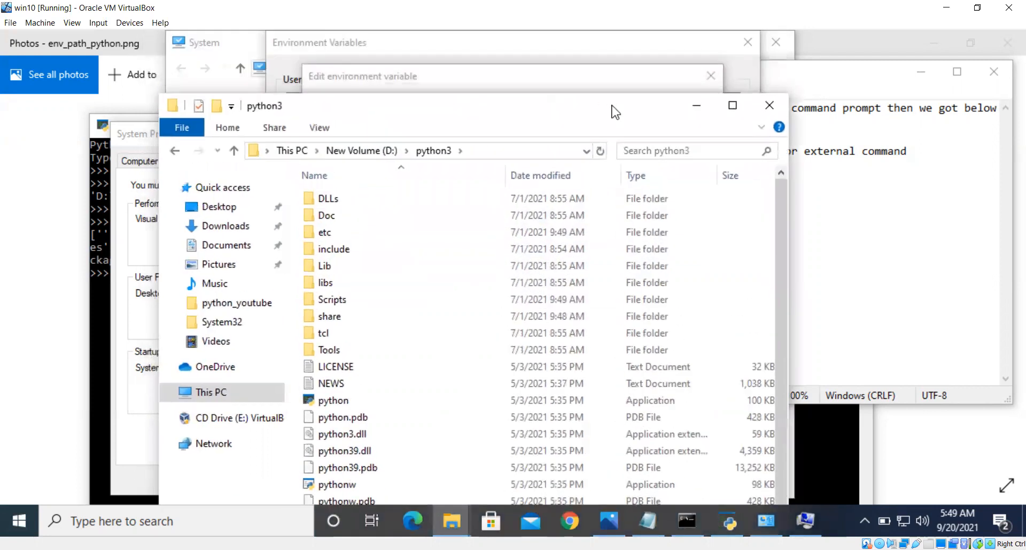
{"action": "left_click", "coordinate": [769, 105]}
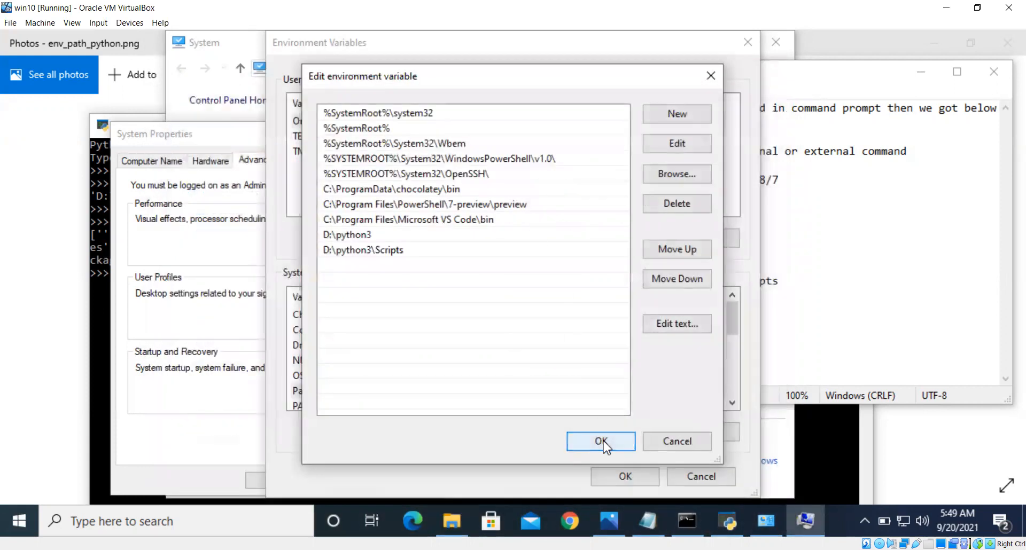
Step: Confirm the Path edit, Environment Variables and System Properties dialogs, and close the System window
{"action": "left_click", "coordinate": [601, 441]}
{"action": "left_click", "coordinate": [612, 481]}
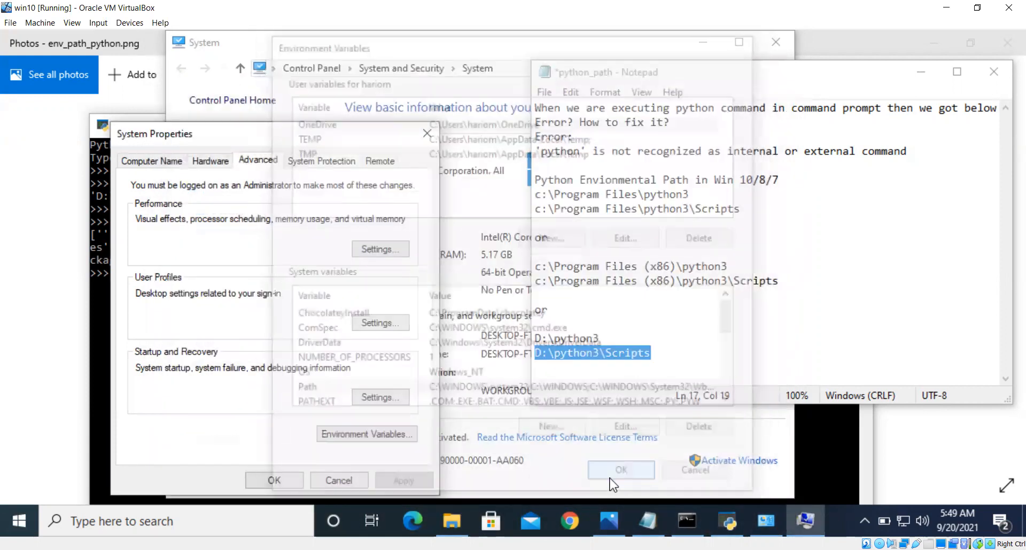
{"action": "left_click", "coordinate": [273, 483]}
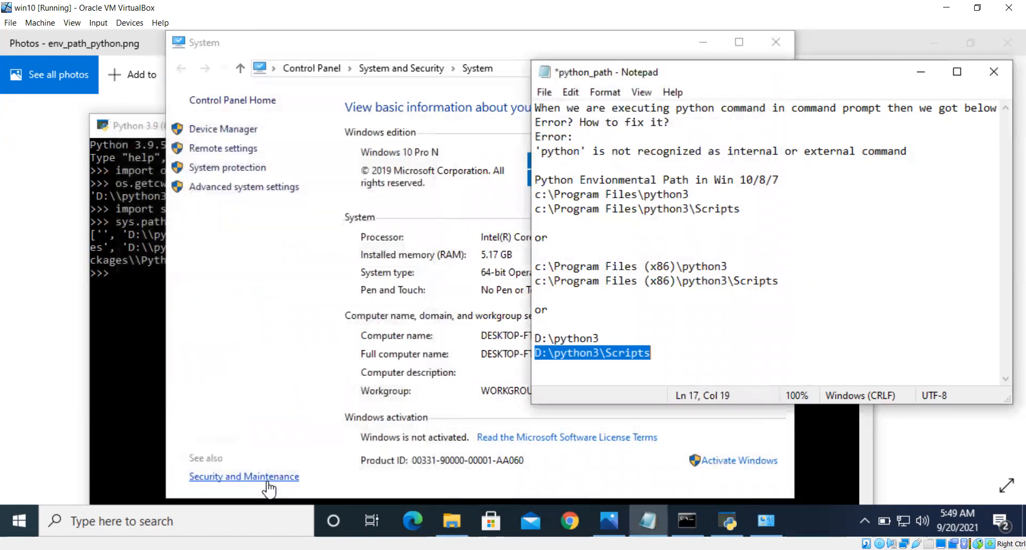
{"action": "left_click", "coordinate": [304, 334]}
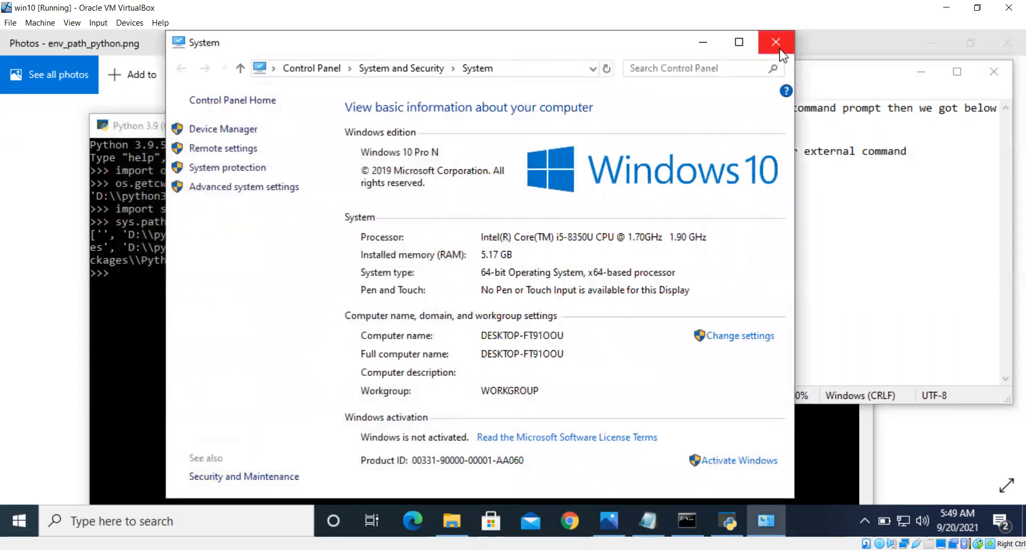
{"action": "left_click", "coordinate": [778, 47]}
{"action": "left_click", "coordinate": [325, 327]}
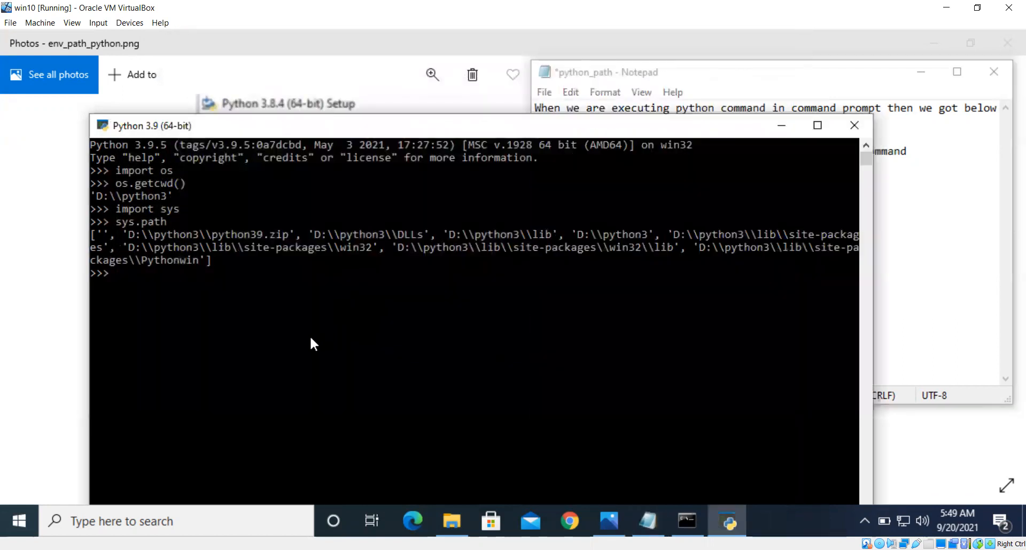
Step: Run python in a new Command Prompt window and return to the env_path_python.png image in Photos
{"action": "left_click", "coordinate": [91, 527]}
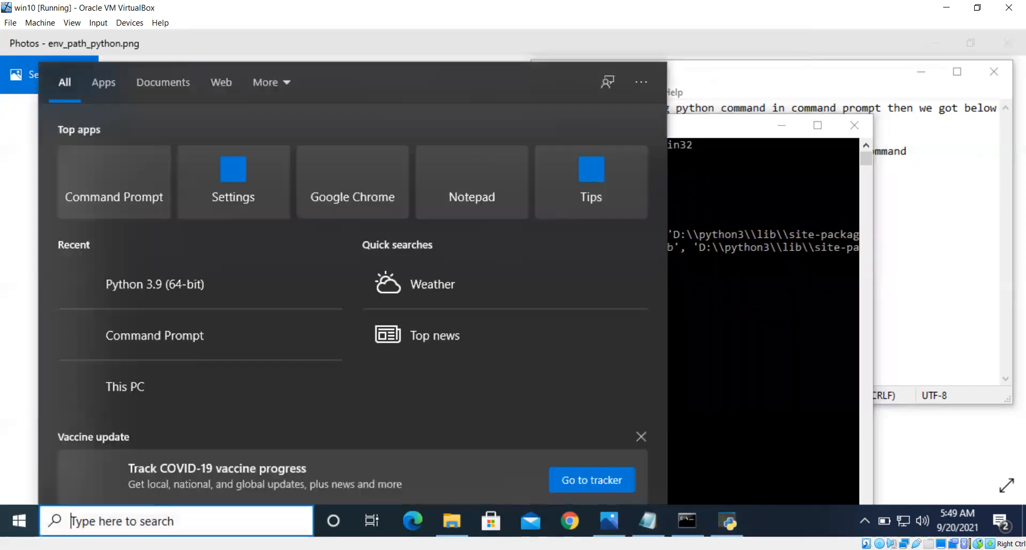
{"action": "type", "text": "comm"}
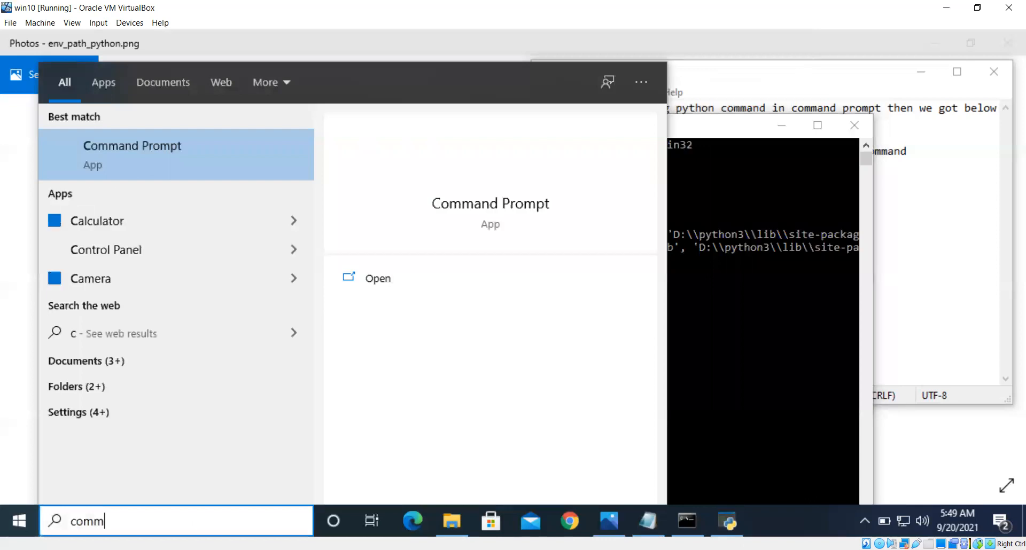
{"action": "type", "text": "and"}
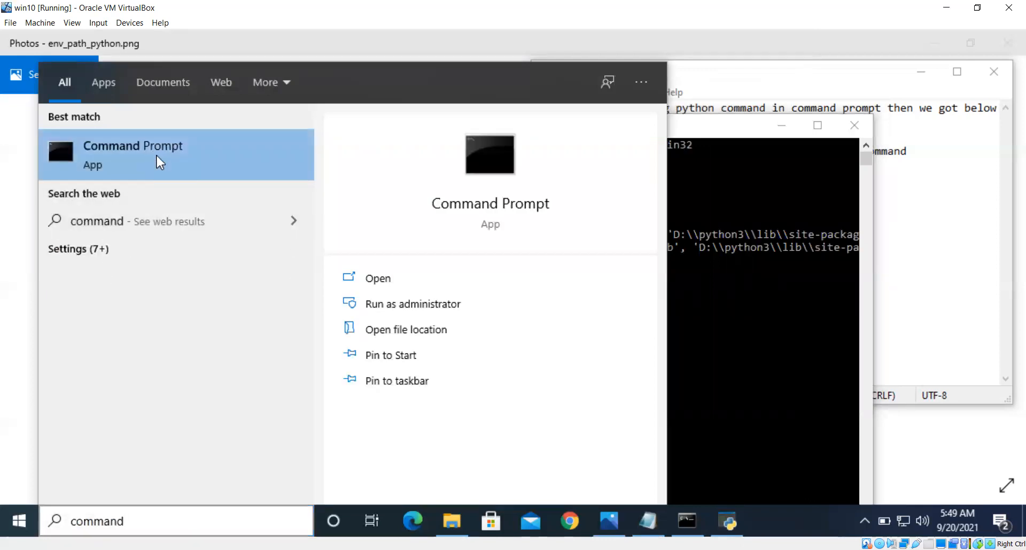
{"action": "left_click", "coordinate": [157, 160]}
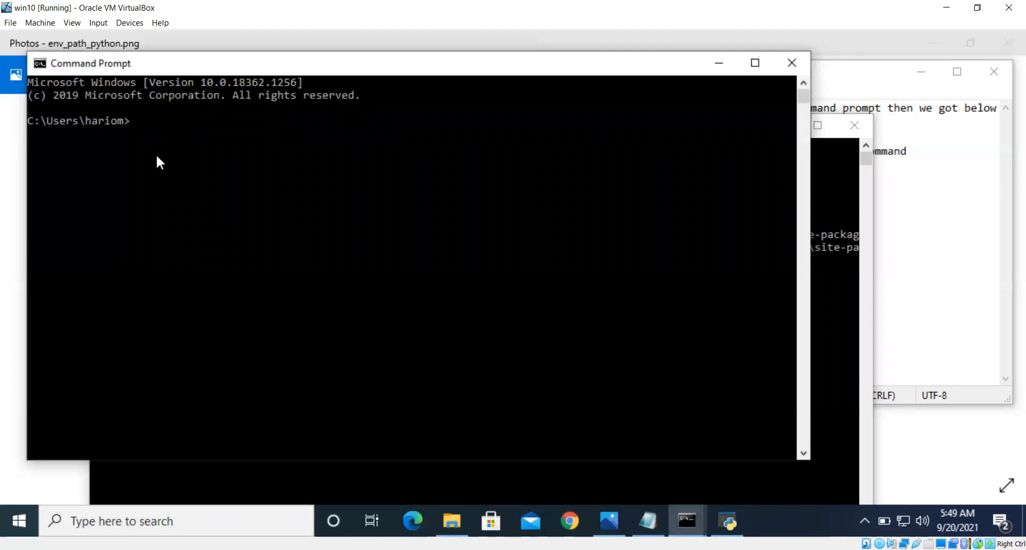
{"action": "type", "text": "python"}
{"action": "key", "text": "Return"}
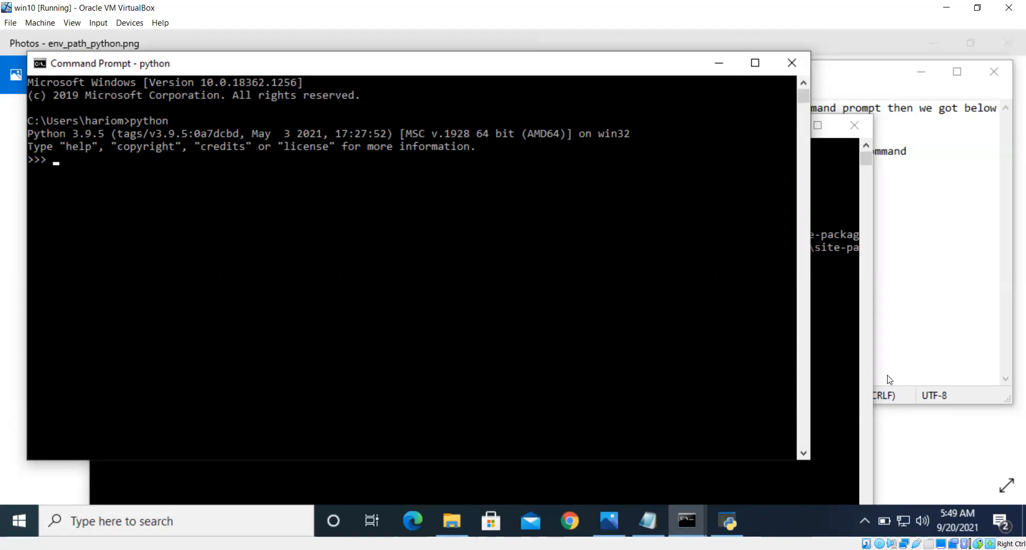
{"action": "left_click", "coordinate": [916, 441]}
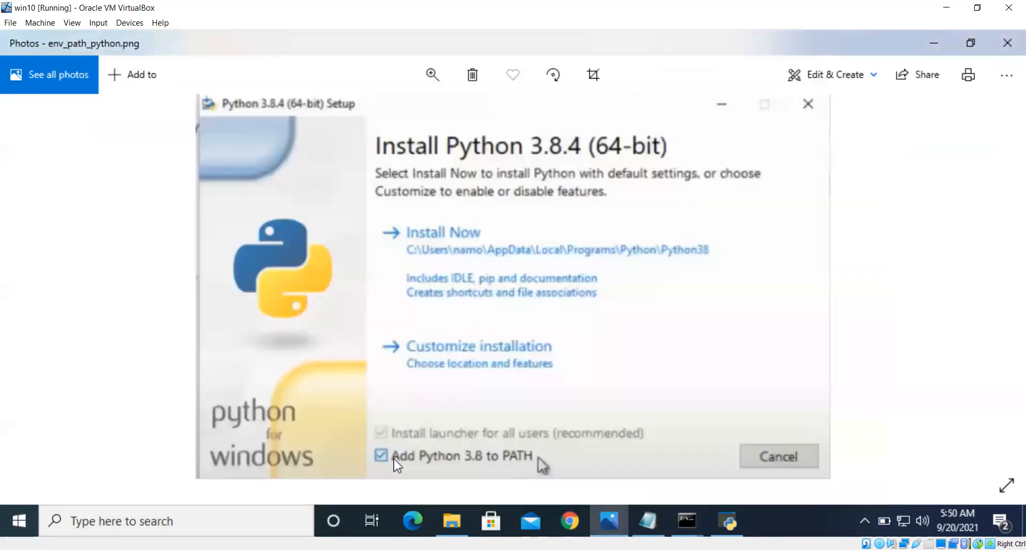